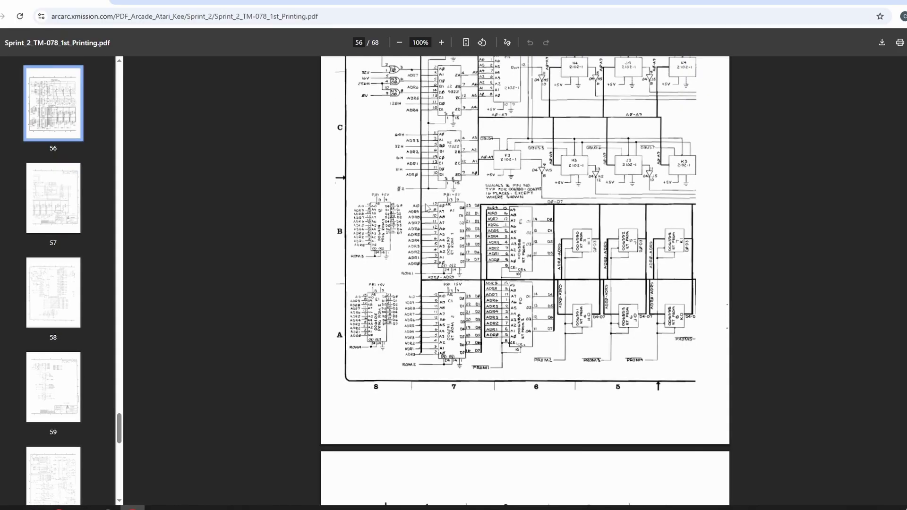
- Zoom page 56 of the Sprint 2 manual to 200% to read the ROM chip labels
{"action": "left_click", "coordinate": [442, 43]}
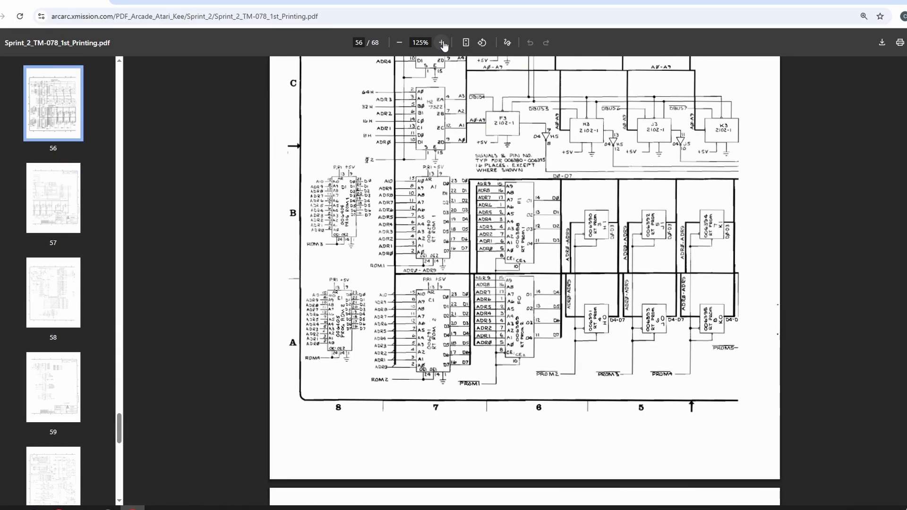
{"action": "left_click", "coordinate": [443, 44]}
{"action": "scroll", "coordinate": [469, 453], "scroll_direction": "down", "scroll_amount": 3}
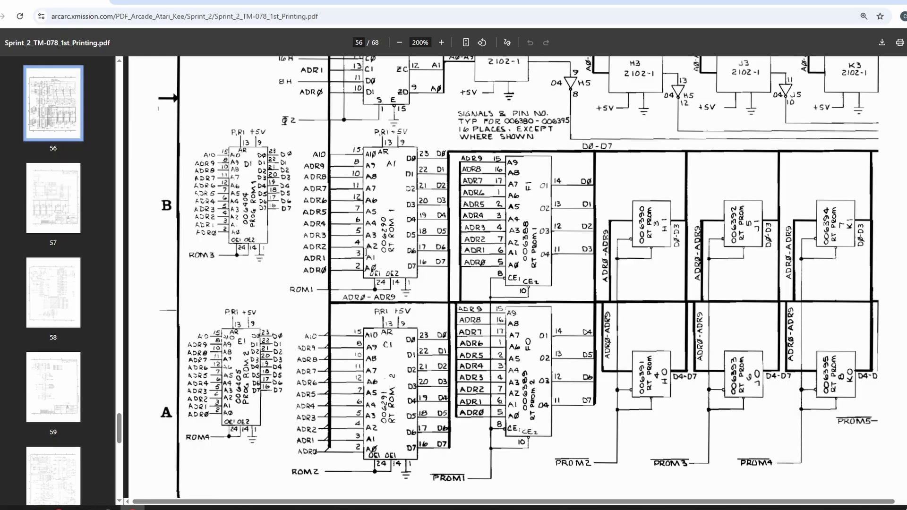
- Open MAME's sprint2.cpp driver and find the sprint2 ROM load definitions
{"action": "key", "text": "ctrl+Tab"}
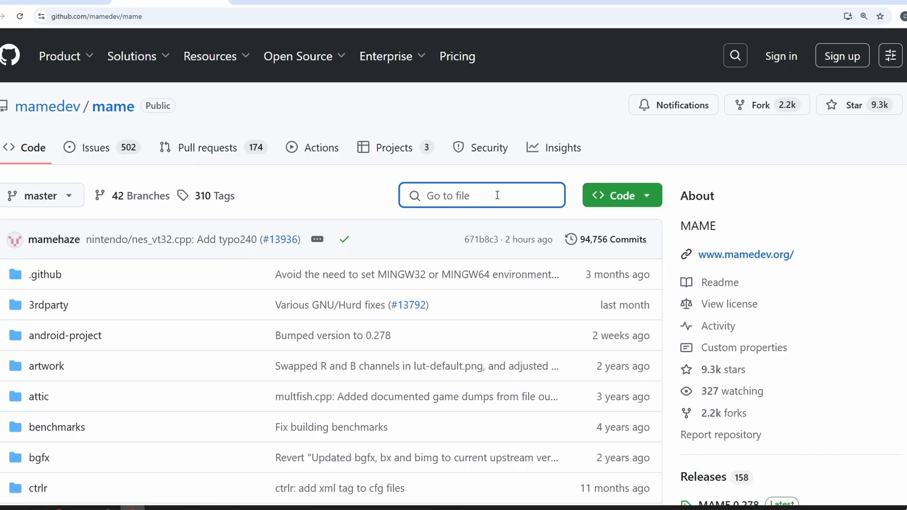
{"action": "type", "text": "spr"}
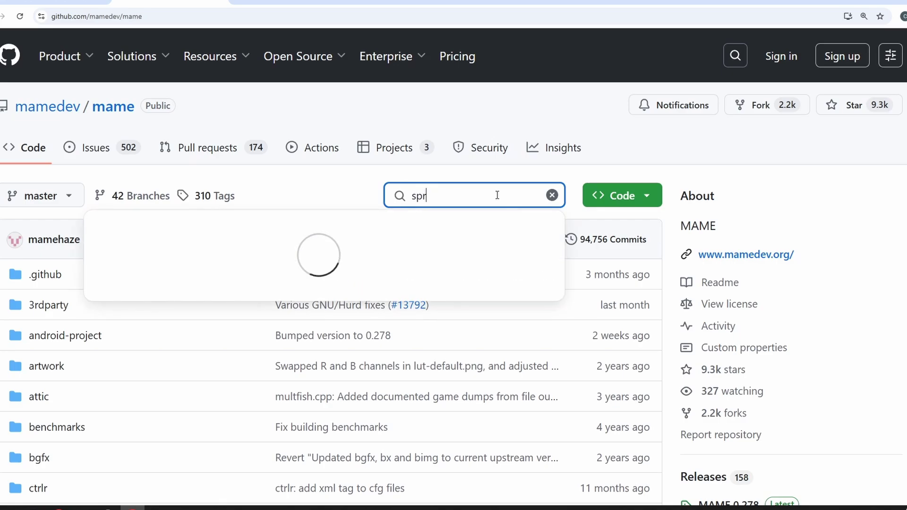
{"action": "type", "text": "int2"}
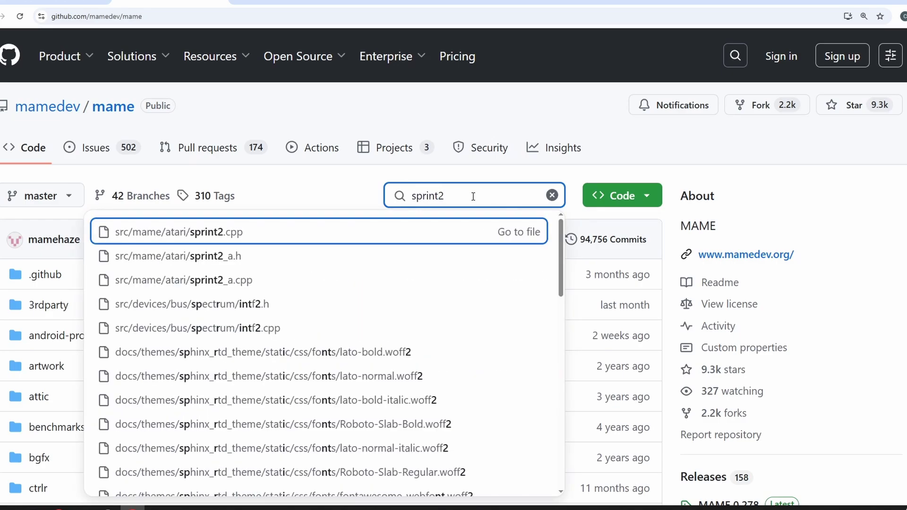
{"action": "left_click", "coordinate": [298, 232]}
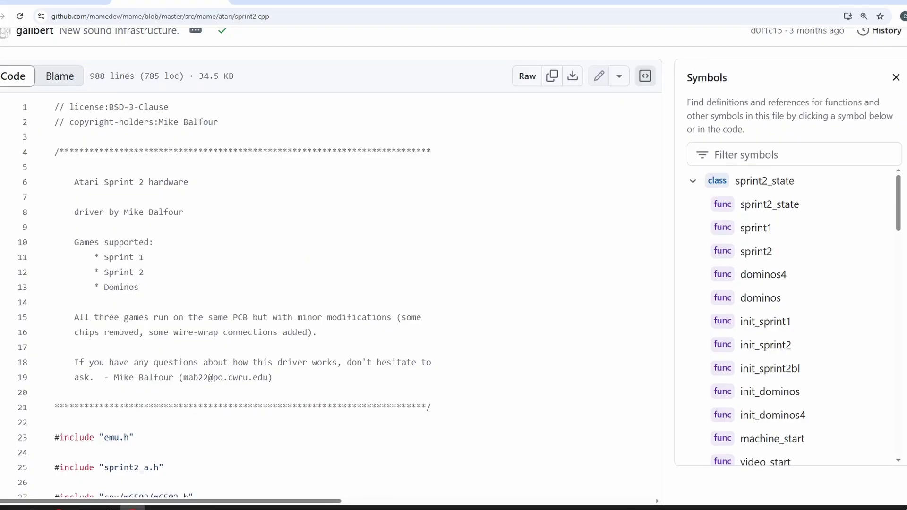
{"action": "left_click", "coordinate": [763, 274]}
{"action": "scroll", "coordinate": [488, 254], "scroll_direction": "down", "scroll_amount": 1}
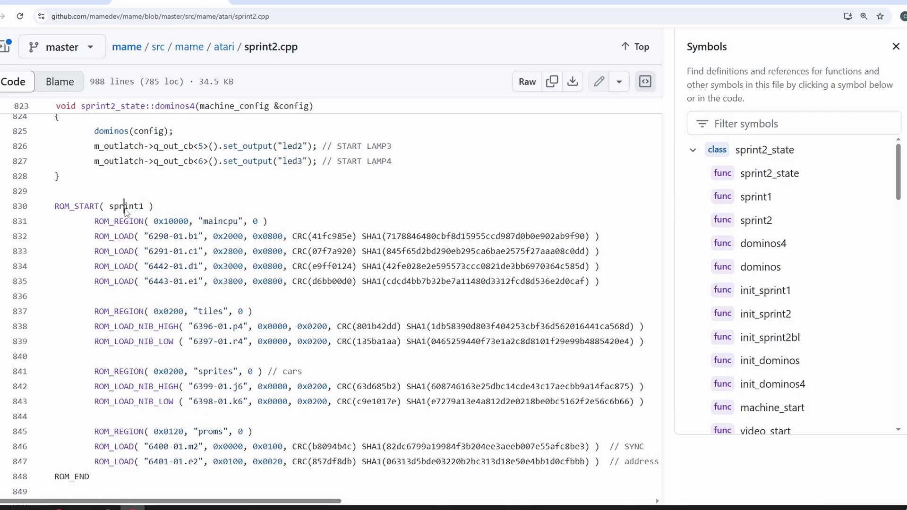
{"action": "scroll", "coordinate": [126, 211], "scroll_direction": "down", "scroll_amount": 4}
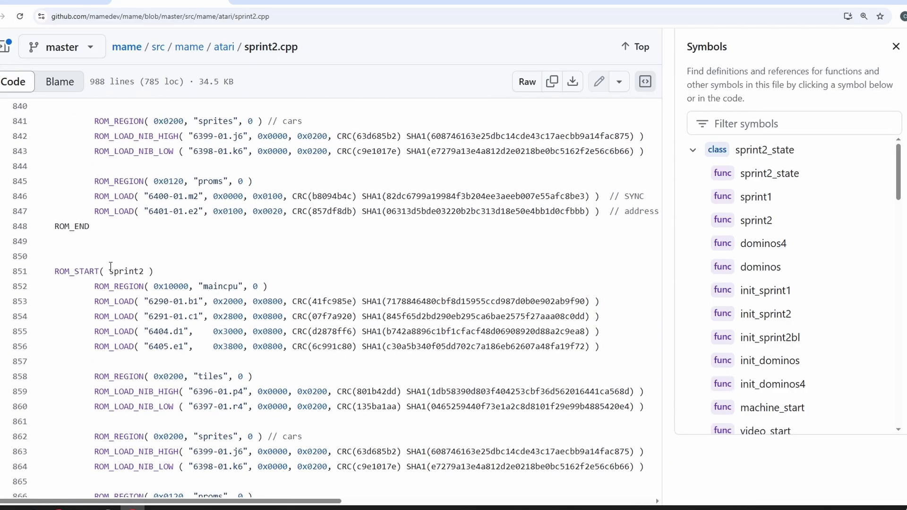
{"action": "scroll", "coordinate": [110, 267], "scroll_direction": "down", "scroll_amount": 2}
{"action": "left_click_drag", "start_coordinate": [149, 200], "coordinate": [186, 244]}
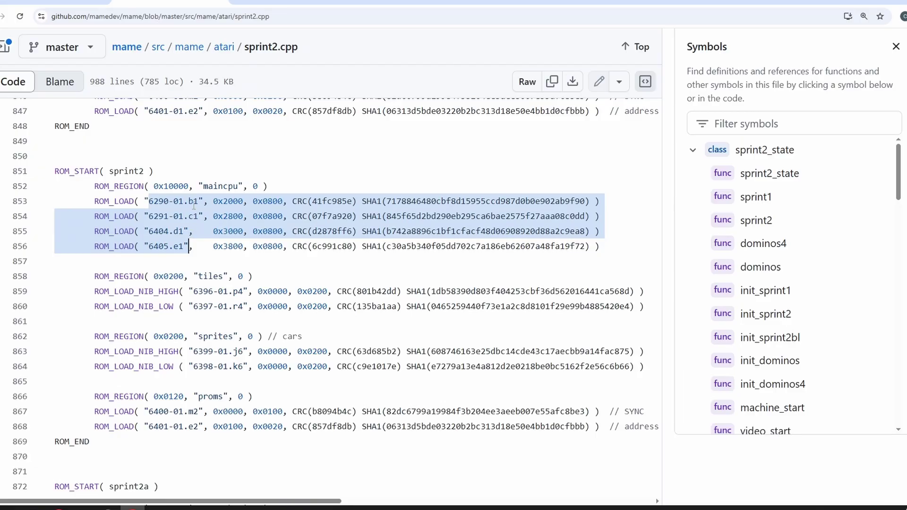
{"action": "left_click", "coordinate": [193, 201]}
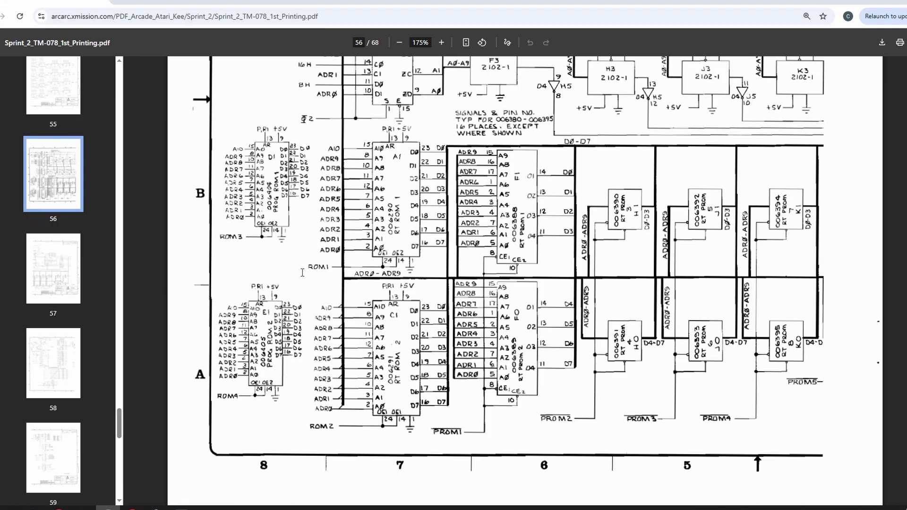
{"action": "scroll", "coordinate": [435, 257], "scroll_direction": "down", "scroll_amount": 5}
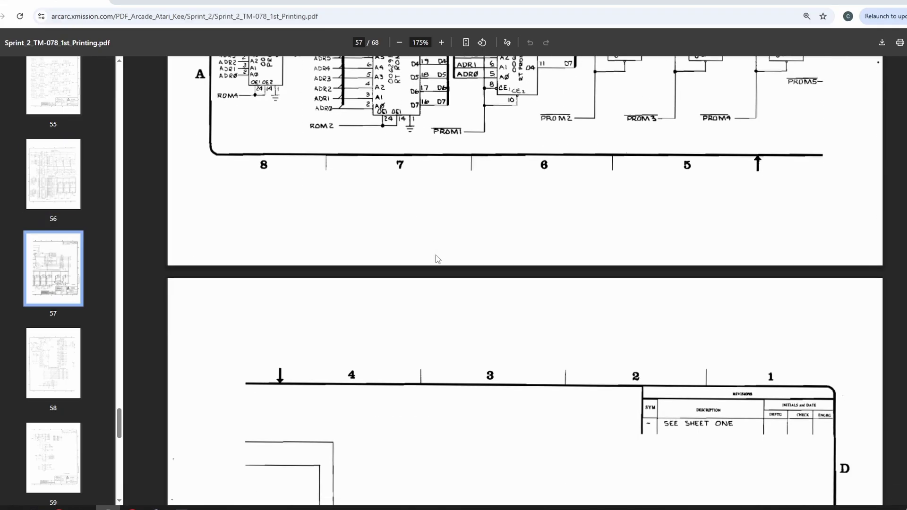
{"action": "scroll", "coordinate": [436, 257], "scroll_direction": "down", "scroll_amount": 5}
{"action": "scroll", "coordinate": [436, 258], "scroll_direction": "down", "scroll_amount": 5}
{"action": "scroll", "coordinate": [436, 257], "scroll_direction": "down", "scroll_amount": 5}
{"action": "scroll", "coordinate": [434, 256], "scroll_direction": "down", "scroll_amount": 5}
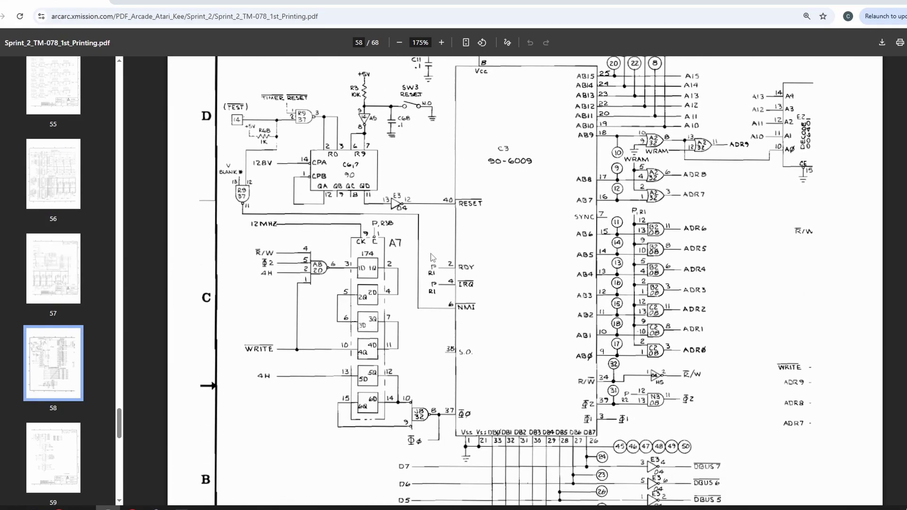
{"action": "scroll", "coordinate": [434, 256], "scroll_direction": "down", "scroll_amount": 5}
{"action": "scroll", "coordinate": [434, 257], "scroll_direction": "down", "scroll_amount": 5}
{"action": "scroll", "coordinate": [434, 257], "scroll_direction": "down", "scroll_amount": 4}
{"action": "scroll", "coordinate": [429, 253], "scroll_direction": "down", "scroll_amount": 1}
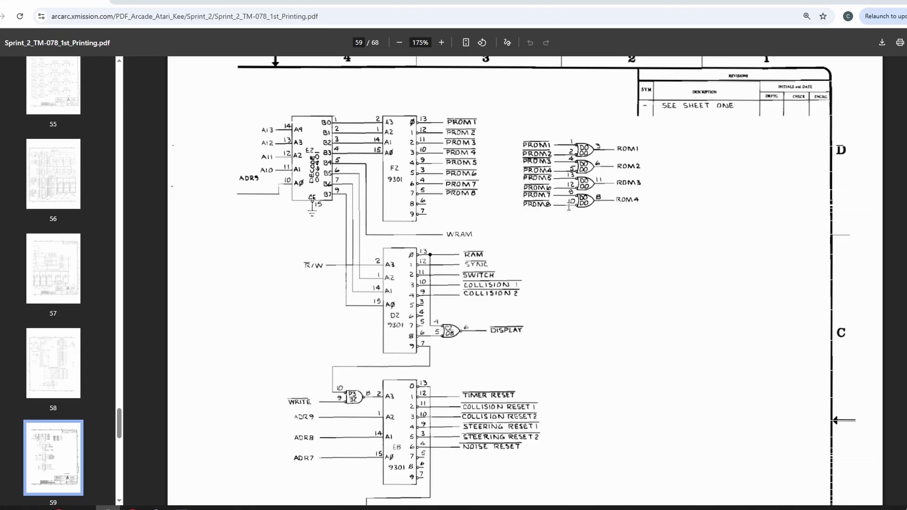
{"action": "scroll", "coordinate": [608, 206], "scroll_direction": "up", "scroll_amount": 3}
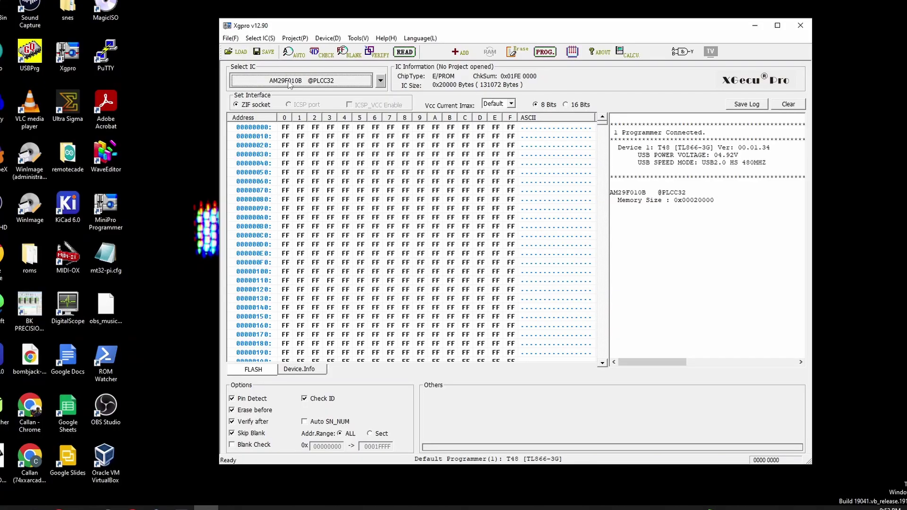
- Load ROM 6290-01.b1 into the Xgpro buffer at offset 0
{"action": "left_click", "coordinate": [236, 52]}
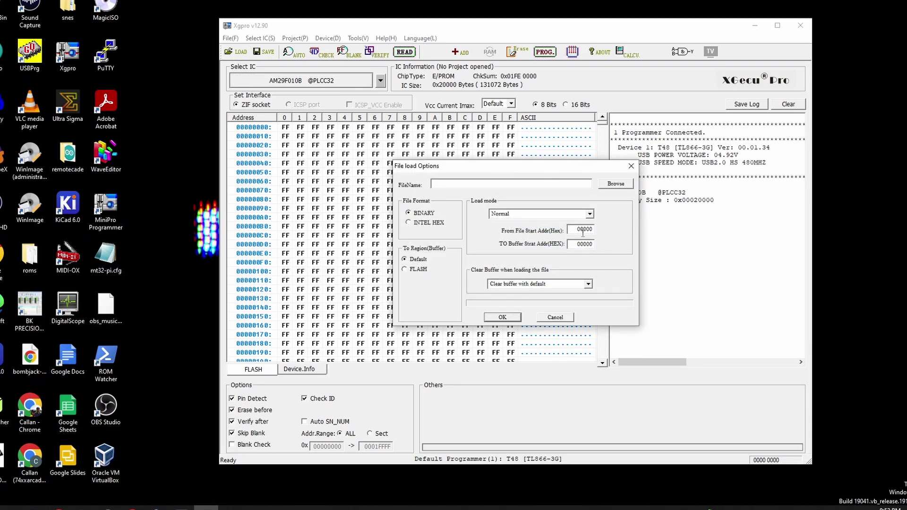
{"action": "left_click", "coordinate": [616, 184]}
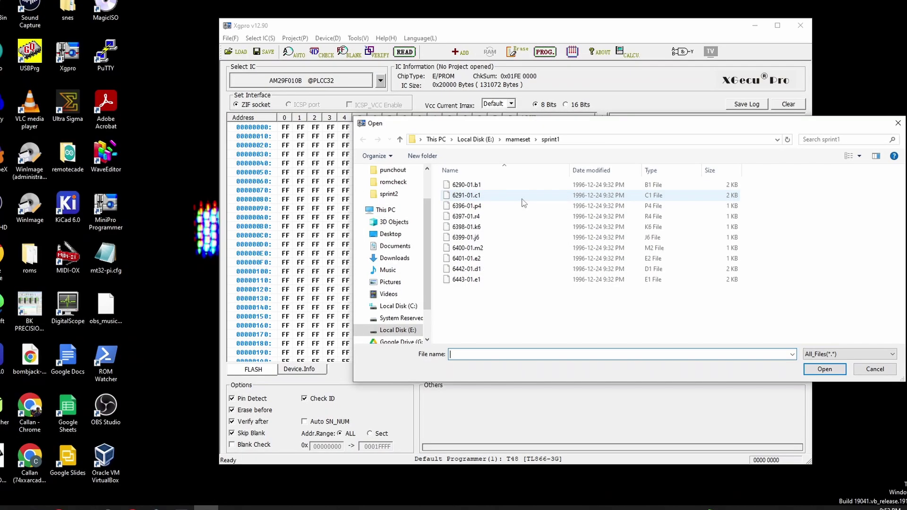
{"action": "double_click", "coordinate": [462, 186]}
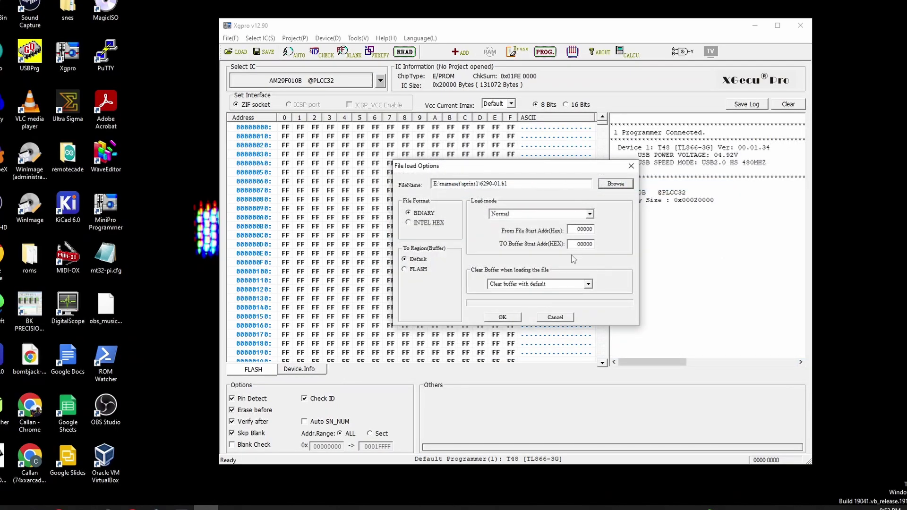
{"action": "left_click", "coordinate": [502, 317]}
{"action": "scroll", "coordinate": [471, 263], "scroll_direction": "down", "scroll_amount": 10}
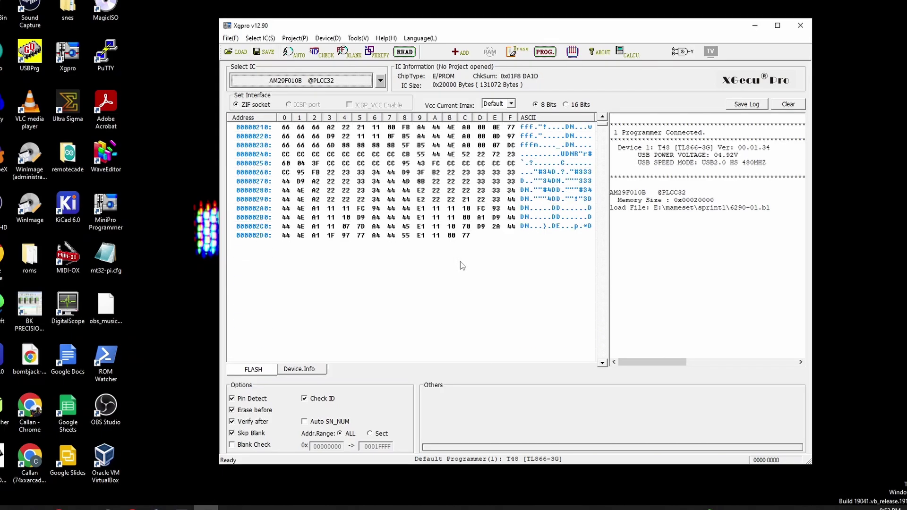
{"action": "scroll", "coordinate": [461, 264], "scroll_direction": "down", "scroll_amount": 10}
{"action": "scroll", "coordinate": [457, 264], "scroll_direction": "up", "scroll_amount": 4}
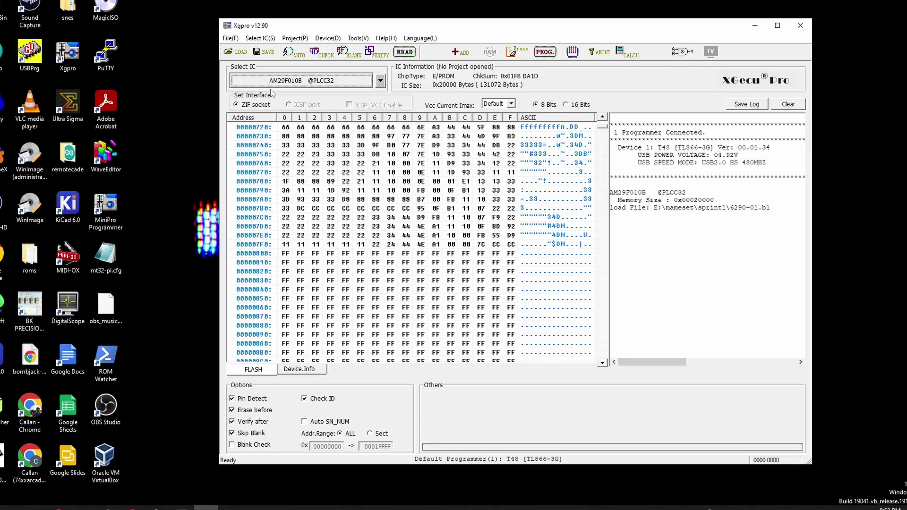
- Load 6291-01.c1 at buffer start address 800 with Clear Buffer disabled
{"action": "left_click", "coordinate": [239, 52]}
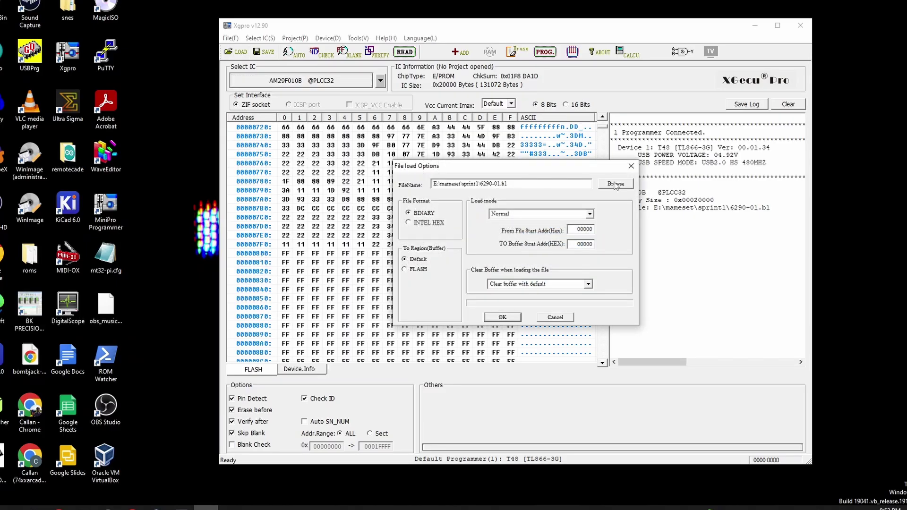
{"action": "left_click", "coordinate": [616, 184]}
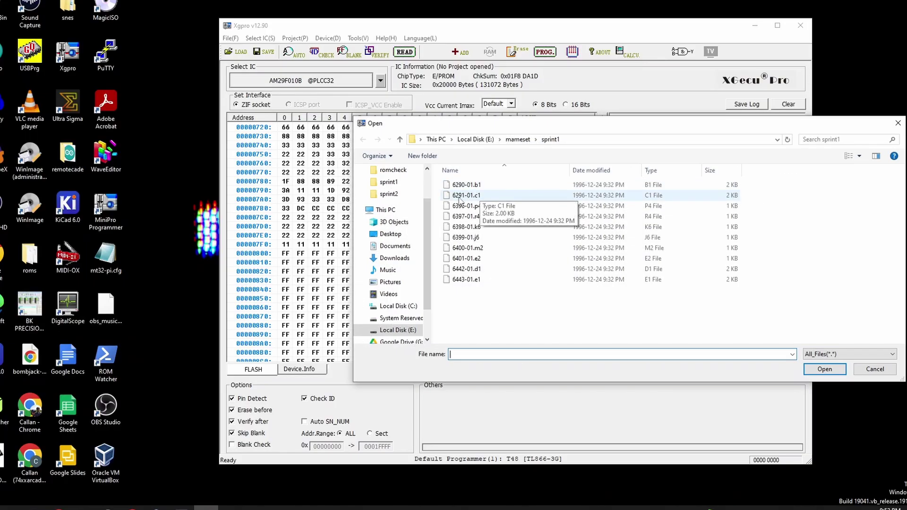
{"action": "double_click", "coordinate": [465, 194]}
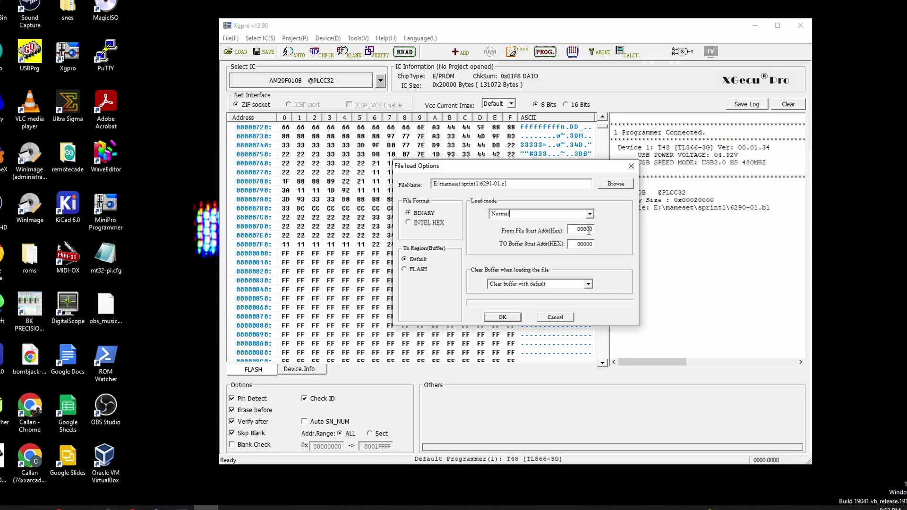
{"action": "double_click", "coordinate": [582, 244]}
{"action": "type", "text": "8"}
{"action": "left_click", "coordinate": [589, 284]}
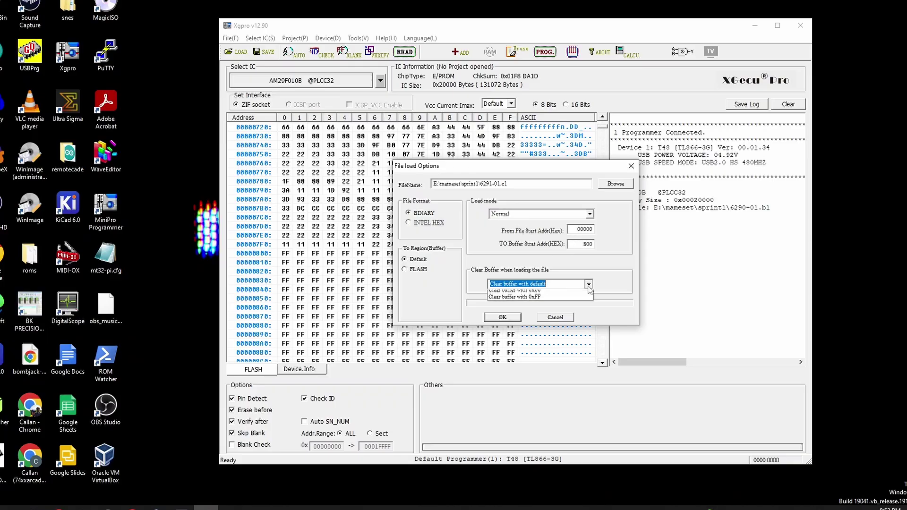
{"action": "left_click", "coordinate": [535, 295]}
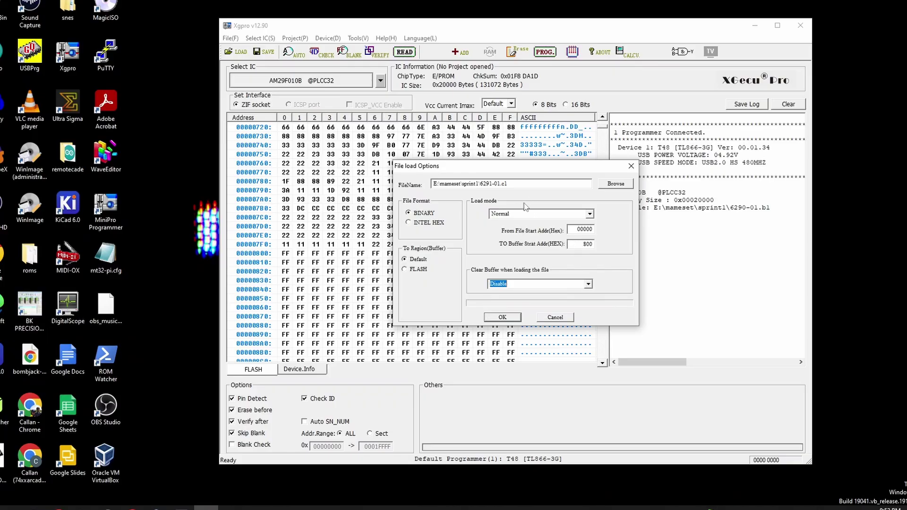
{"action": "left_click", "coordinate": [508, 317]}
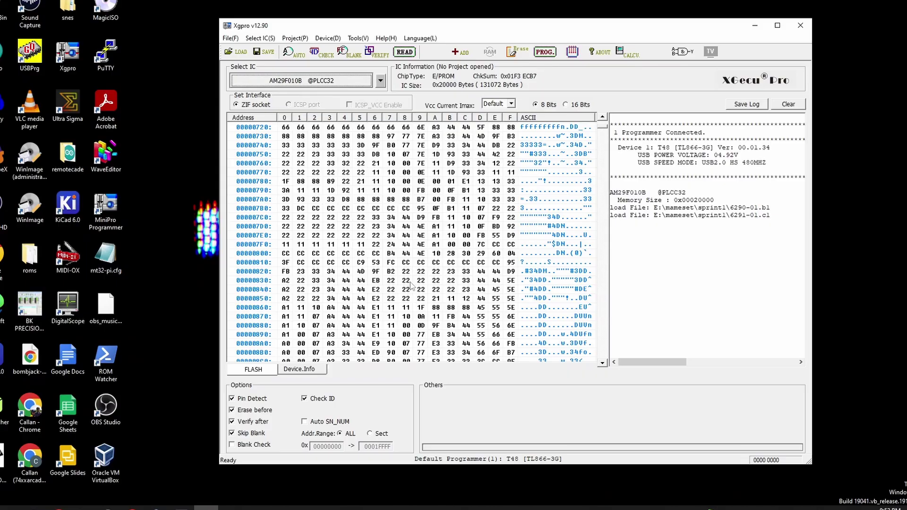
{"action": "scroll", "coordinate": [410, 285], "scroll_direction": "down", "scroll_amount": 5}
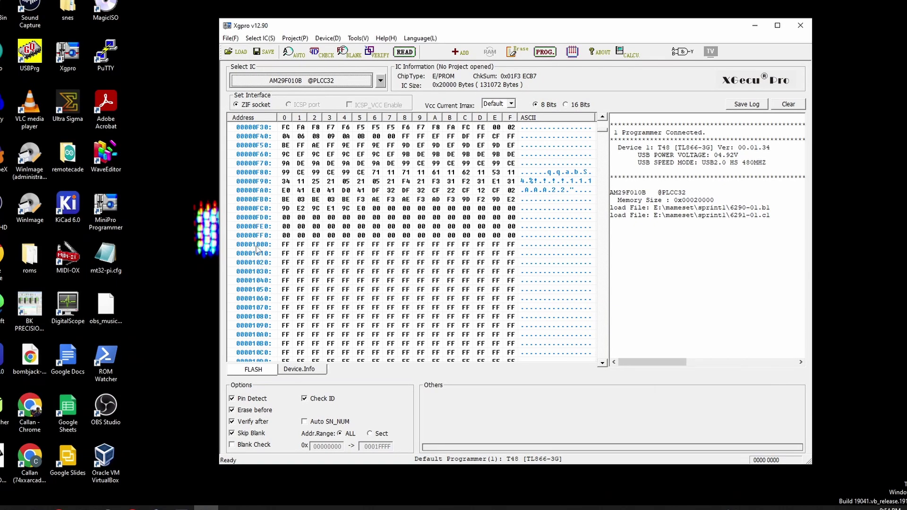
- Load 6404.d1 at buffer offset 1000 with Clear Buffer disabled
{"action": "left_click", "coordinate": [238, 52]}
{"action": "left_click", "coordinate": [615, 184]}
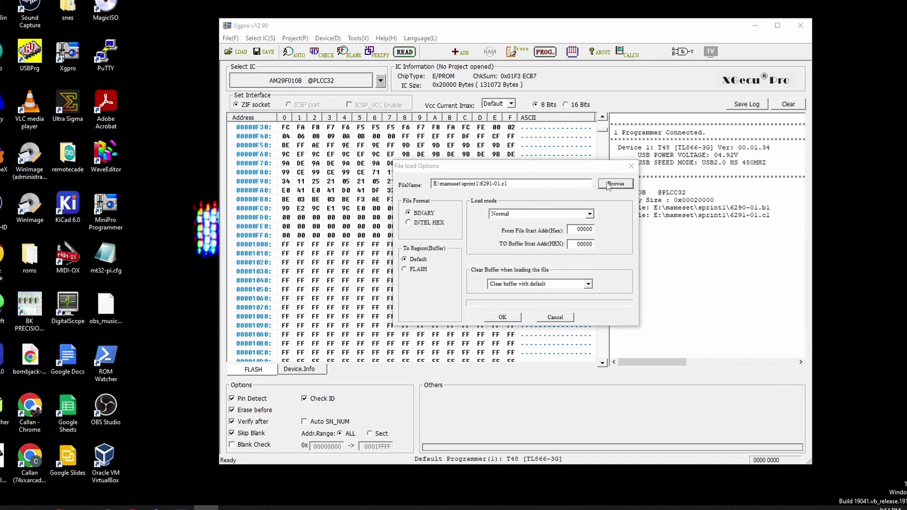
{"action": "double_click", "coordinate": [462, 185]}
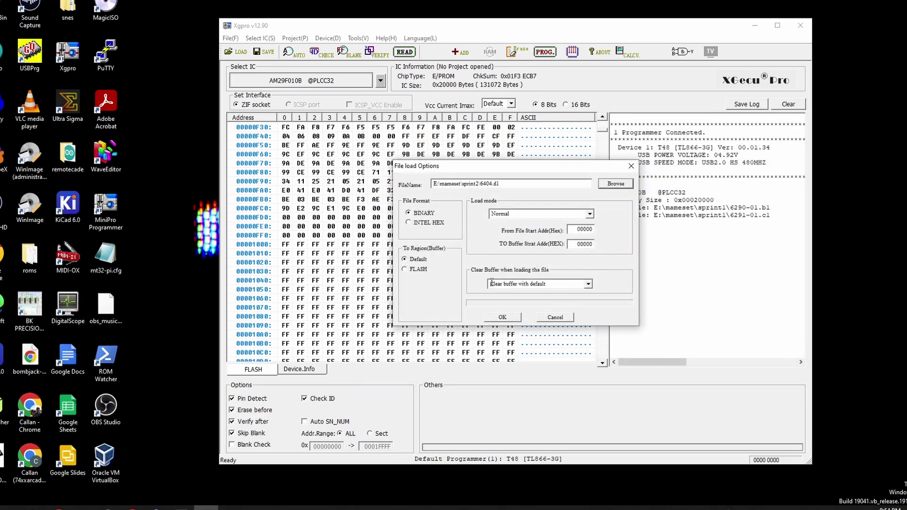
{"action": "double_click", "coordinate": [578, 243]}
{"action": "type", "text": "1"}
{"action": "left_click", "coordinate": [589, 284]}
{"action": "left_click", "coordinate": [525, 306]}
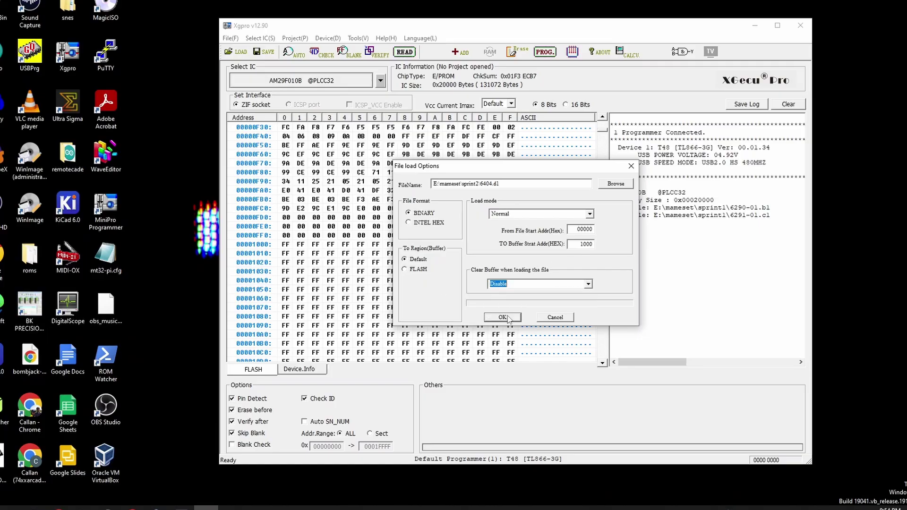
{"action": "left_click", "coordinate": [503, 318]}
{"action": "scroll", "coordinate": [368, 294], "scroll_direction": "down", "scroll_amount": 5}
{"action": "scroll", "coordinate": [368, 294], "scroll_direction": "down", "scroll_amount": 5}
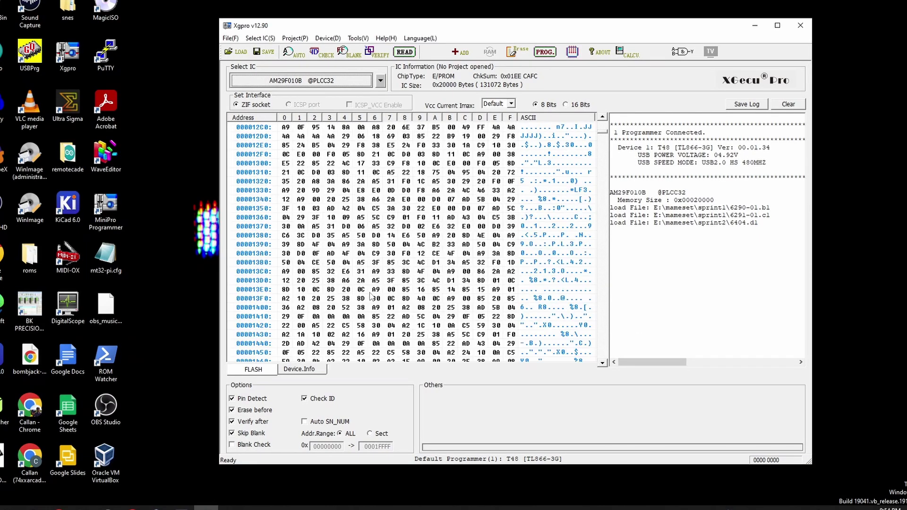
{"action": "scroll", "coordinate": [369, 294], "scroll_direction": "down", "scroll_amount": 5}
{"action": "scroll", "coordinate": [367, 297], "scroll_direction": "down", "scroll_amount": 5}
{"action": "scroll", "coordinate": [355, 284], "scroll_direction": "down", "scroll_amount": 5}
{"action": "scroll", "coordinate": [345, 270], "scroll_direction": "down", "scroll_amount": 5}
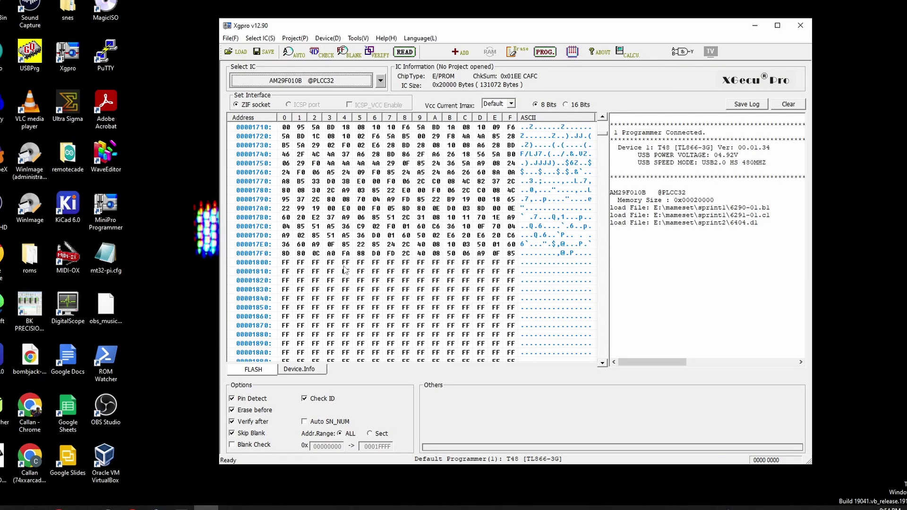
- Load 6405.e1 at offset 1800, then program the combined buffer onto the AM29F010B
{"action": "left_click", "coordinate": [237, 52]}
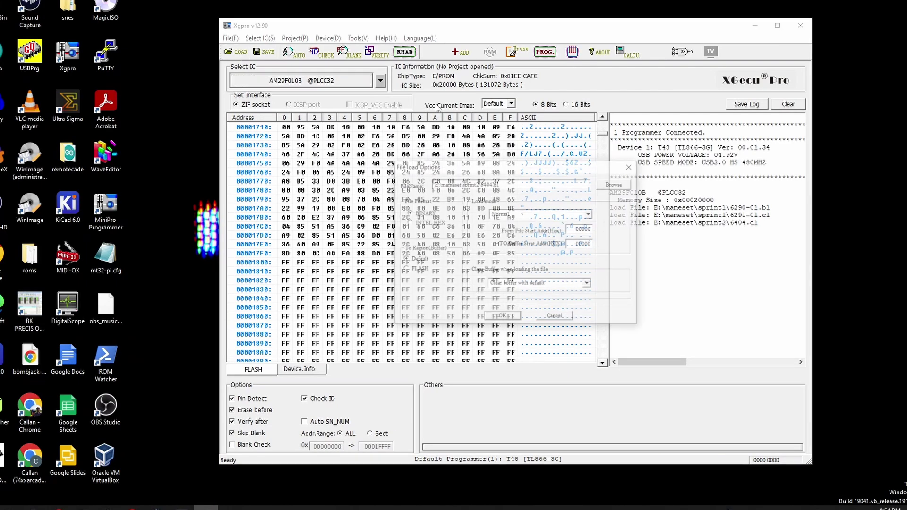
{"action": "left_click", "coordinate": [617, 183]}
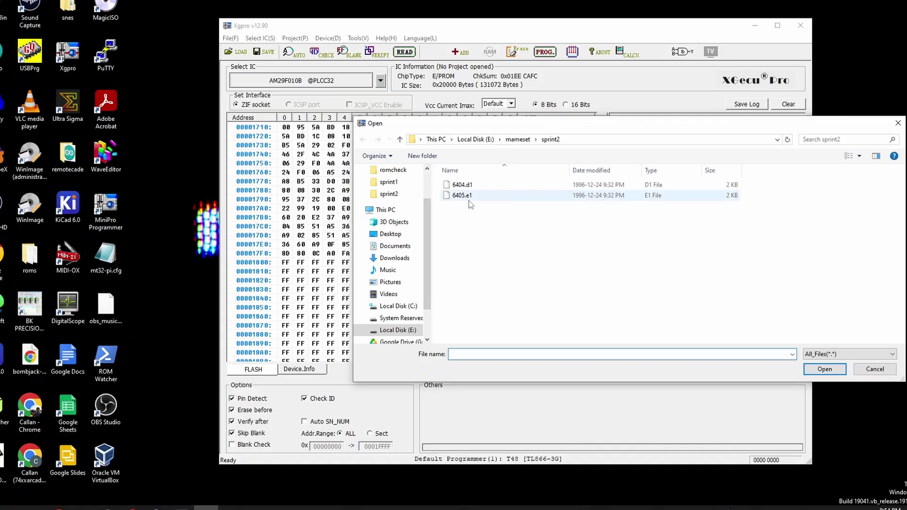
{"action": "double_click", "coordinate": [462, 197]}
{"action": "double_click", "coordinate": [580, 243]}
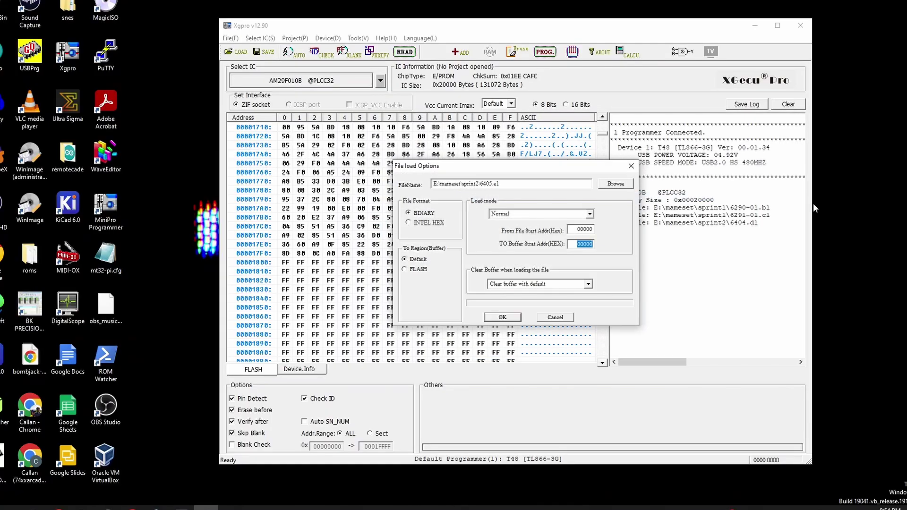
{"action": "type", "text": "1800"}
{"action": "left_click", "coordinate": [588, 284]}
{"action": "left_click", "coordinate": [535, 293]}
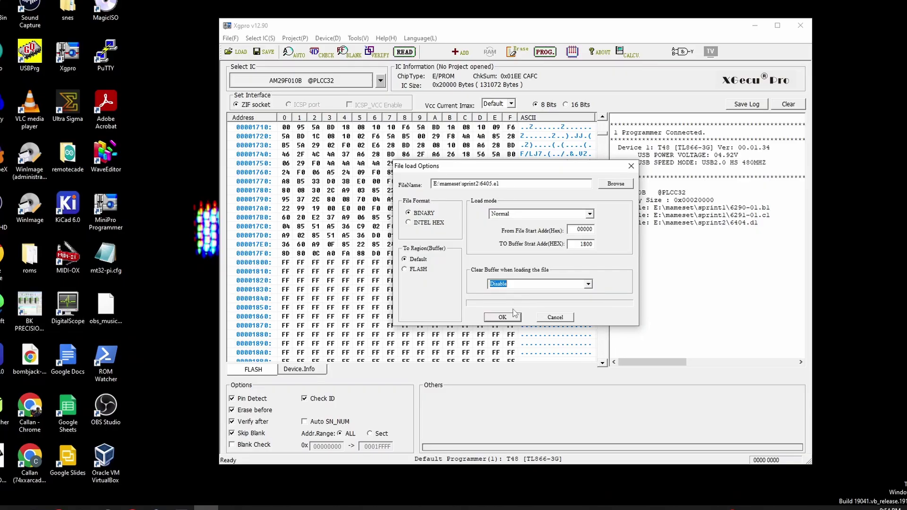
{"action": "left_click", "coordinate": [503, 317]}
{"action": "scroll", "coordinate": [434, 230], "scroll_direction": "down", "scroll_amount": 5}
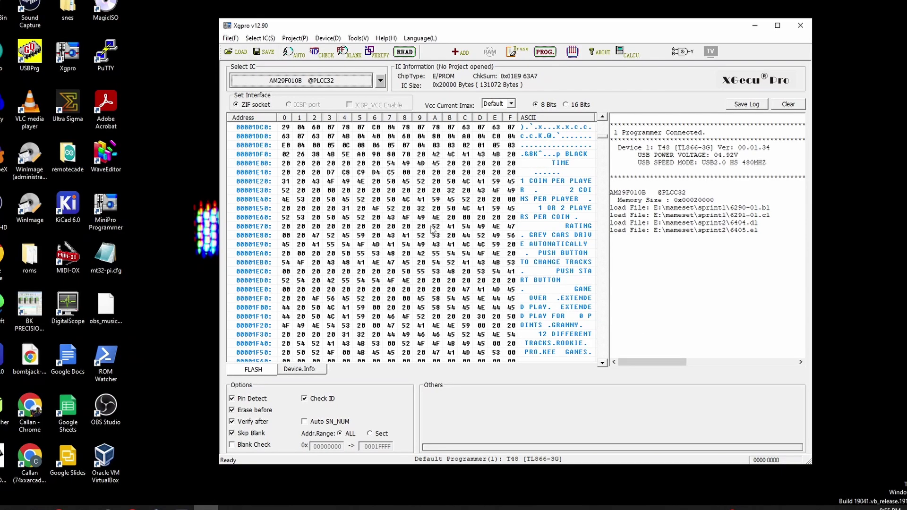
{"action": "scroll", "coordinate": [434, 230], "scroll_direction": "down", "scroll_amount": 5}
{"action": "scroll", "coordinate": [433, 230], "scroll_direction": "up", "scroll_amount": 3}
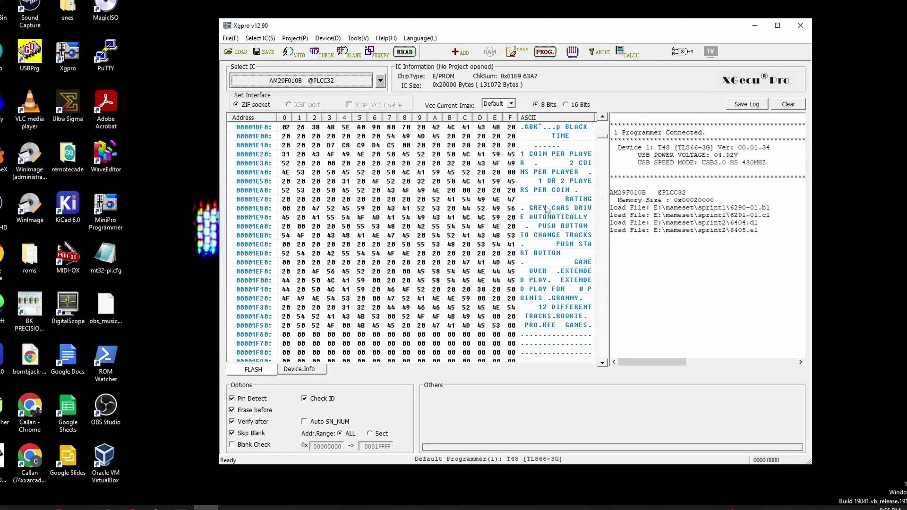
{"action": "scroll", "coordinate": [547, 207], "scroll_direction": "down", "scroll_amount": 5}
{"action": "scroll", "coordinate": [547, 207], "scroll_direction": "down", "scroll_amount": 3}
{"action": "scroll", "coordinate": [439, 234], "scroll_direction": "up", "scroll_amount": 5}
{"action": "scroll", "coordinate": [440, 234], "scroll_direction": "up", "scroll_amount": 3}
{"action": "left_click", "coordinate": [546, 52]}
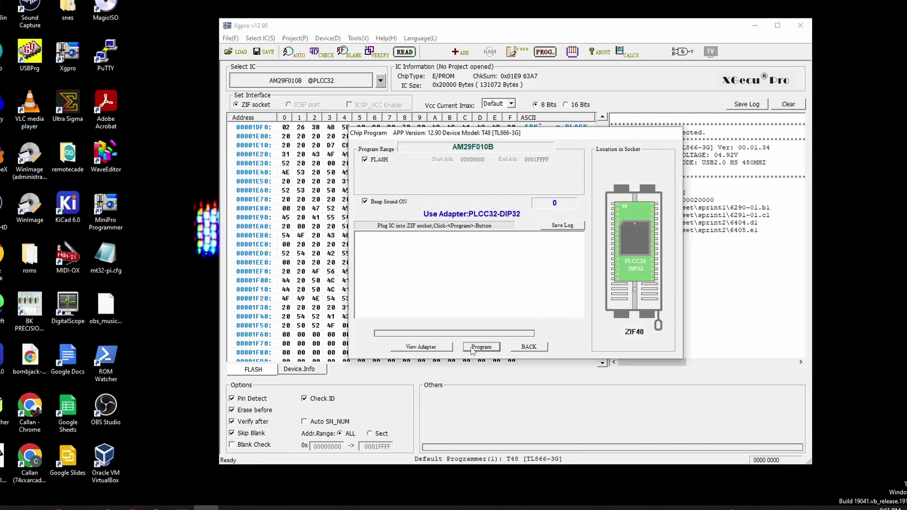
{"action": "left_click", "coordinate": [472, 348]}
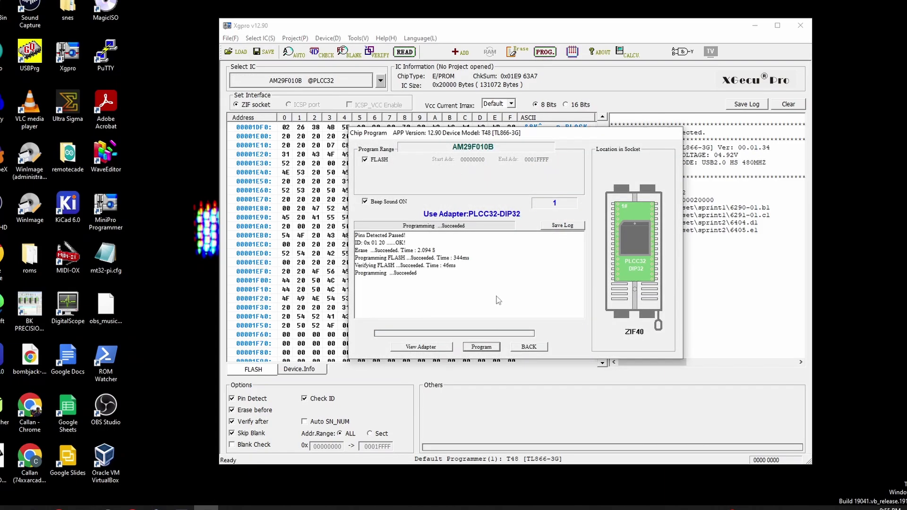